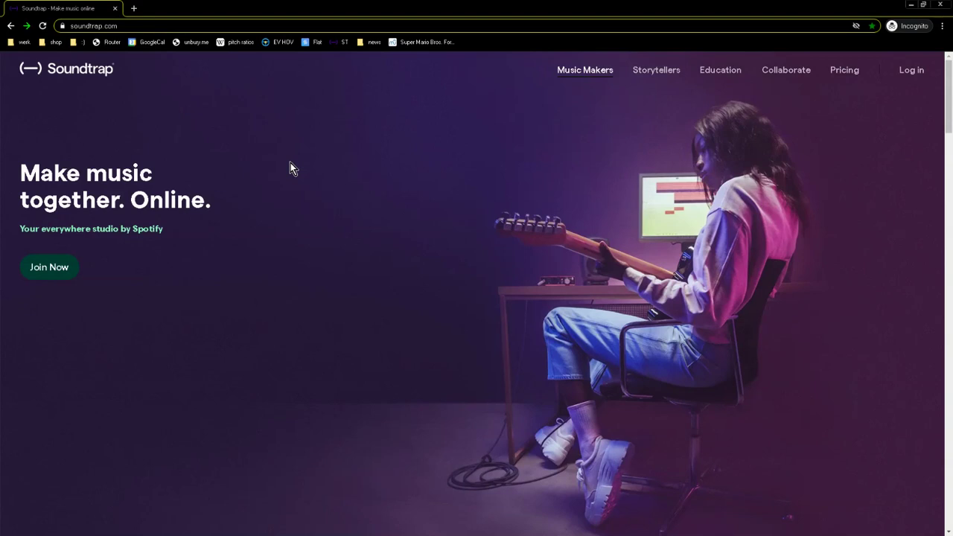
Go to the Education section of soundtrap.com from the top navigation bar.
{"action": "left_click", "coordinate": [153, 26]}
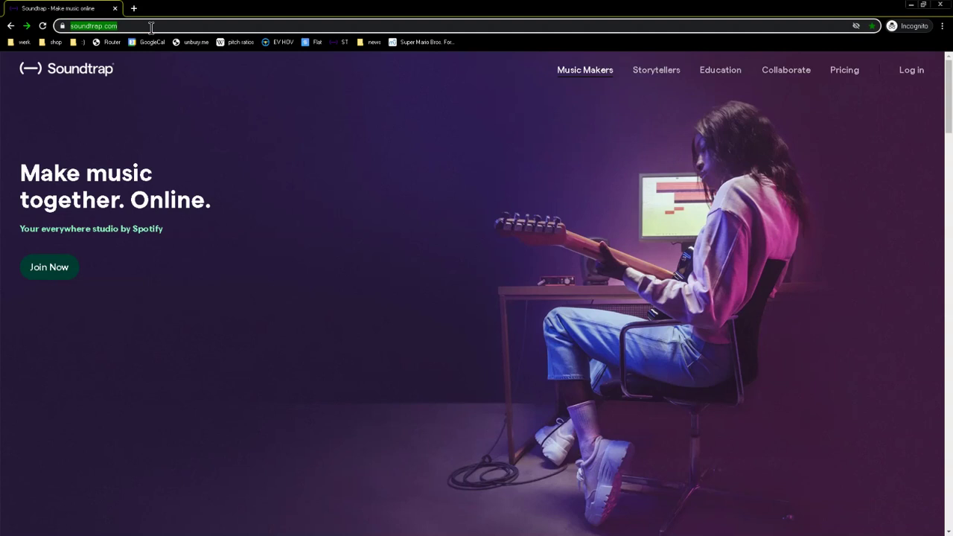
{"action": "left_click", "coordinate": [151, 28]}
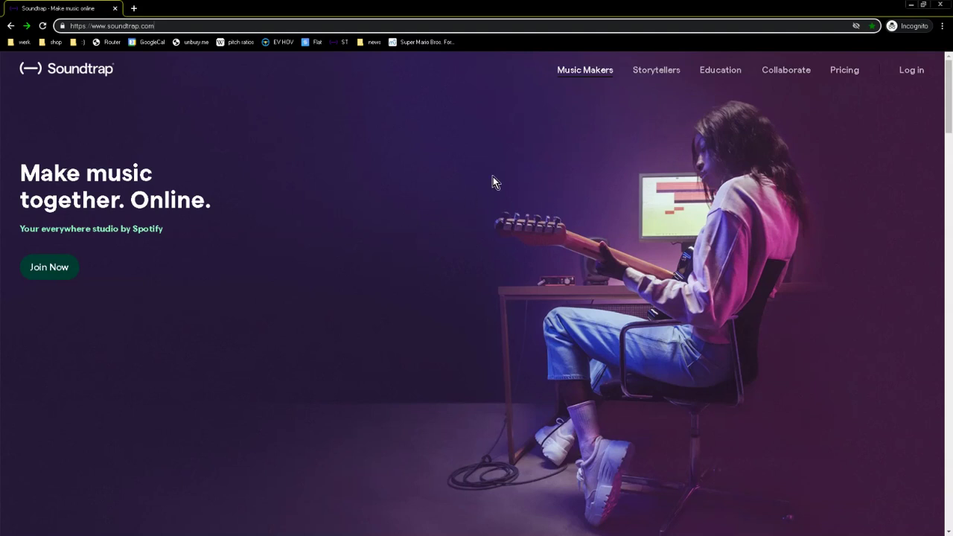
{"action": "left_click", "coordinate": [713, 71]}
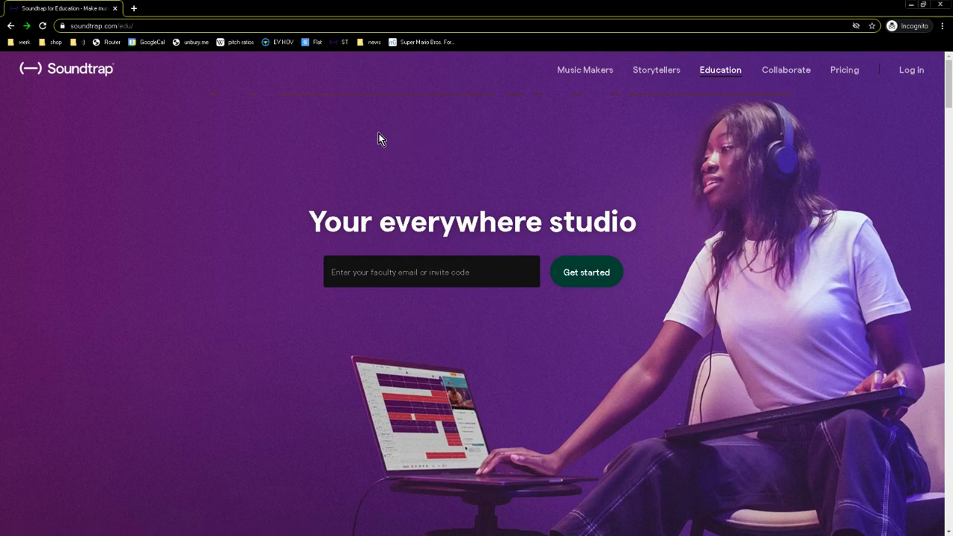
Bring up the 'Welcome back to Soundtrap!' login dialog via Log in at the top right.
{"action": "left_click", "coordinate": [916, 72]}
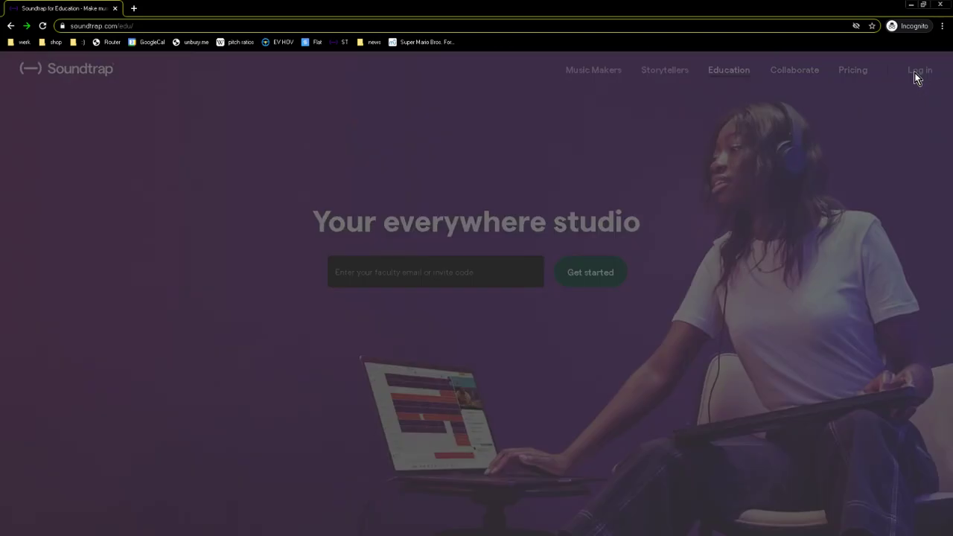
Enter the student's school e-mail address in the email field, correcting typos.
{"action": "left_click", "coordinate": [499, 188]}
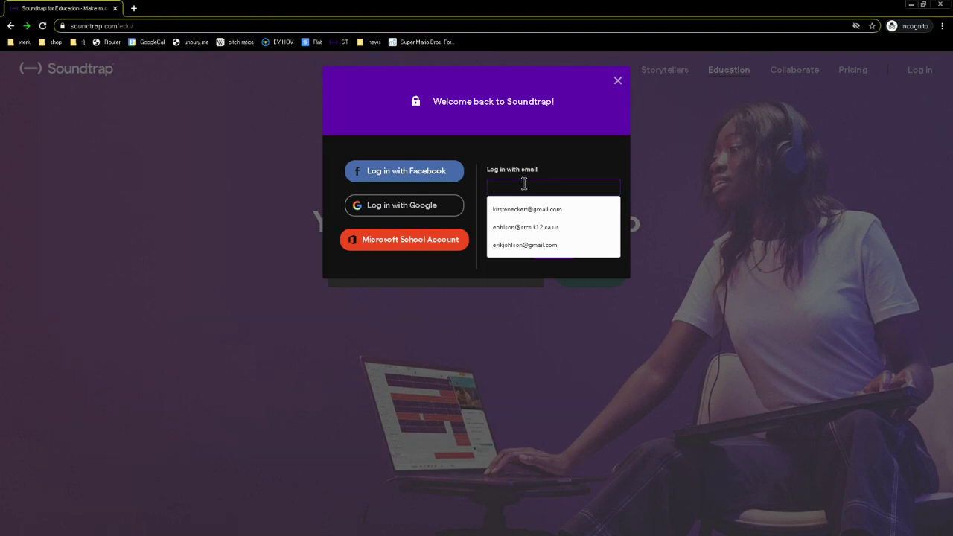
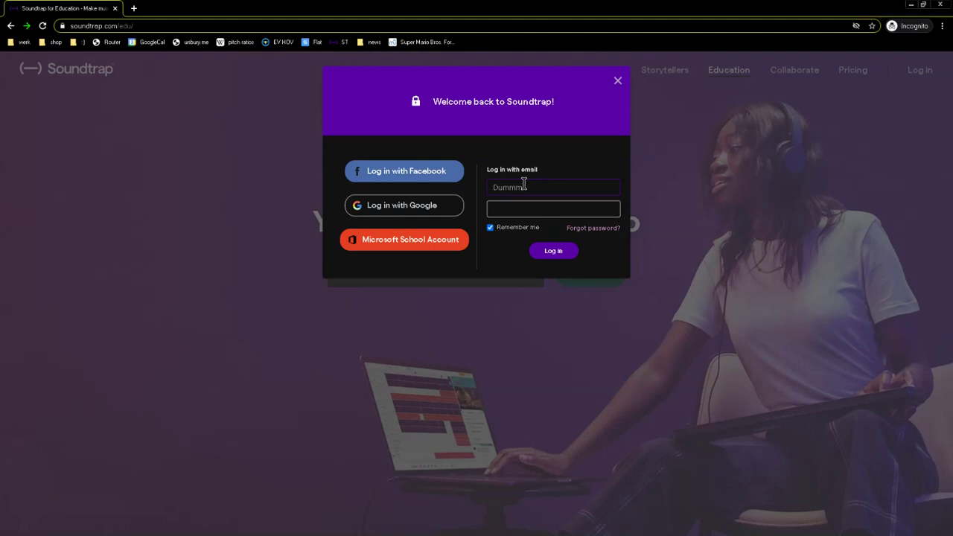
{"action": "left_click", "coordinate": [520, 186]}
{"action": "key", "text": "BackSpace"}
{"action": "type", "text": "_"}
{"action": "left_click", "coordinate": [579, 186]}
{"action": "key", "text": "BackSpace"}
{"action": "key", "text": "BackSpace"}
{"action": "key", "text": "BackSpace"}
{"action": "key", "text": "BackSpace"}
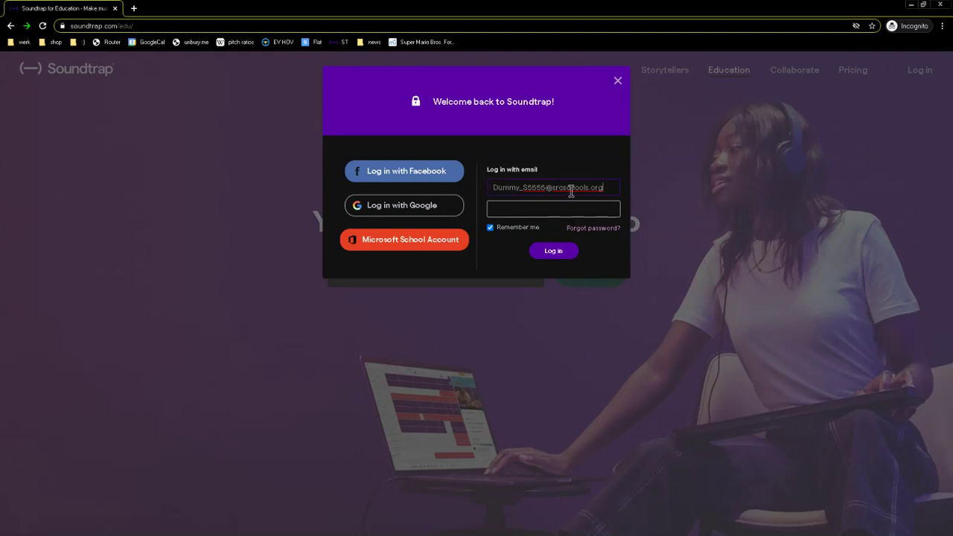
Enter the student's password and submit the login.
{"action": "left_click", "coordinate": [583, 209]}
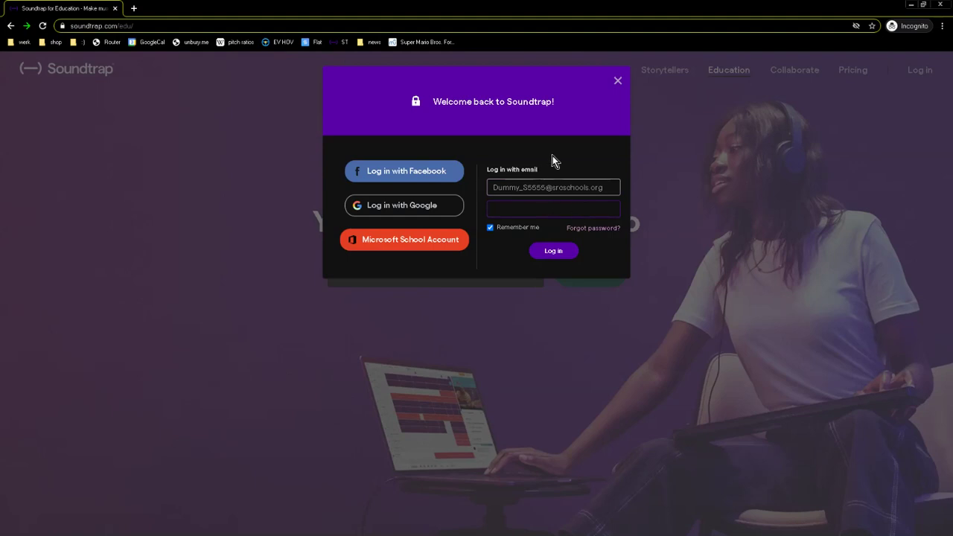
{"action": "type", "text": "••••••••"}
{"action": "left_click", "coordinate": [555, 251]}
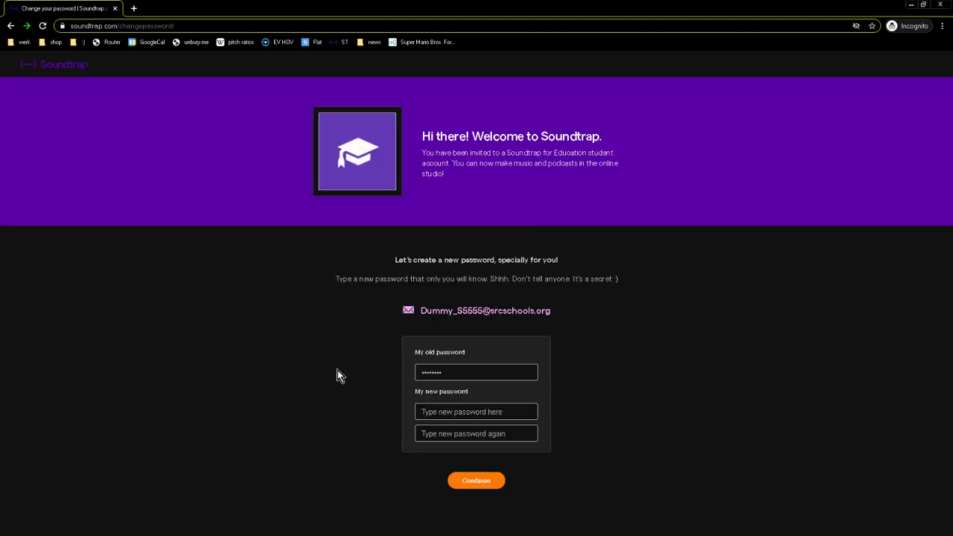
Enter the new password in both fields and confirm with Continue.
{"action": "left_click", "coordinate": [436, 411]}
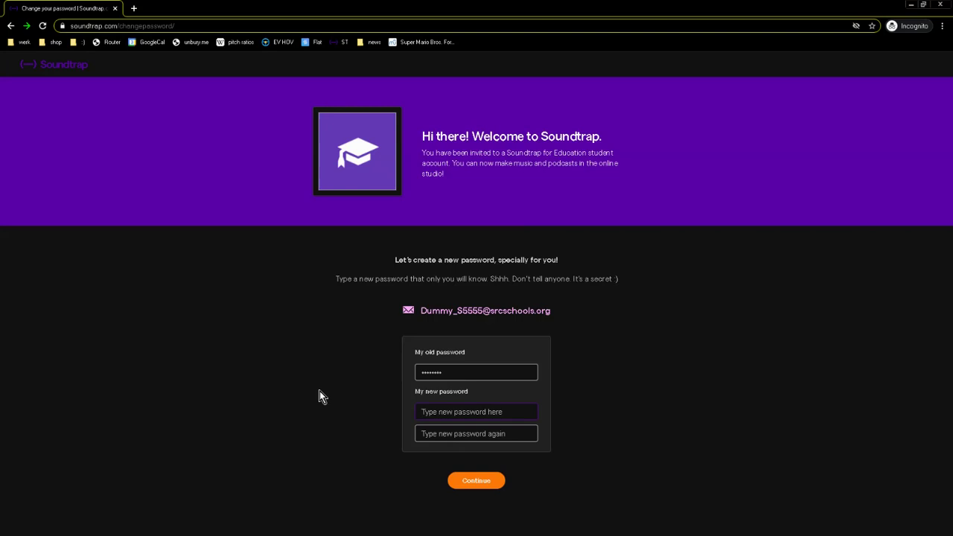
{"action": "type", "text": "*********"}
{"action": "left_click", "coordinate": [448, 439]}
{"action": "type", "text": "*********"}
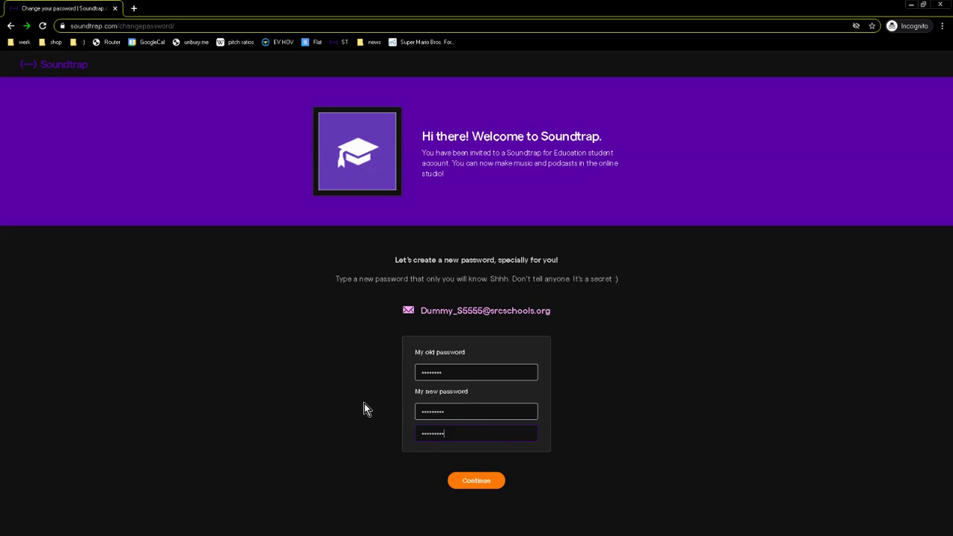
{"action": "left_click_drag", "start_coordinate": [621, 278], "coordinate": [513, 278]}
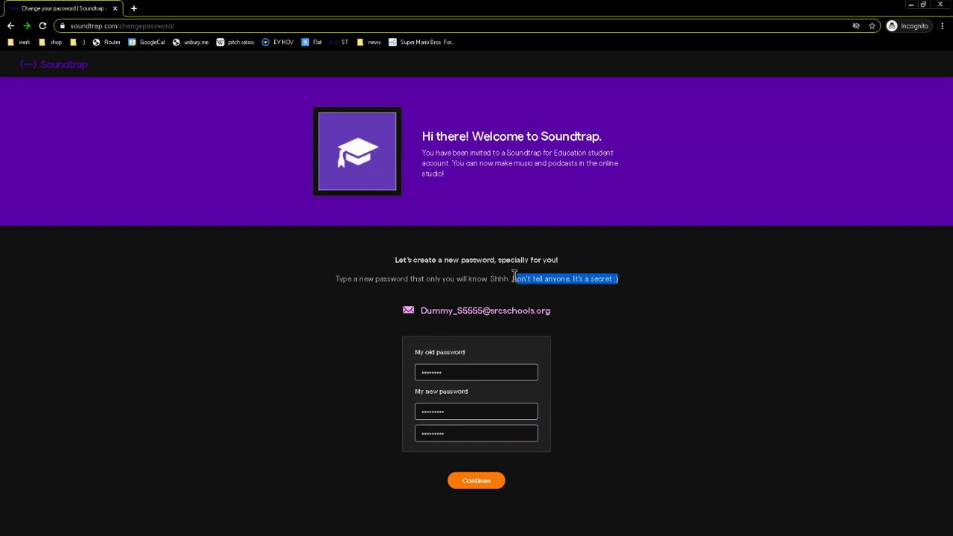
{"action": "left_click", "coordinate": [588, 424]}
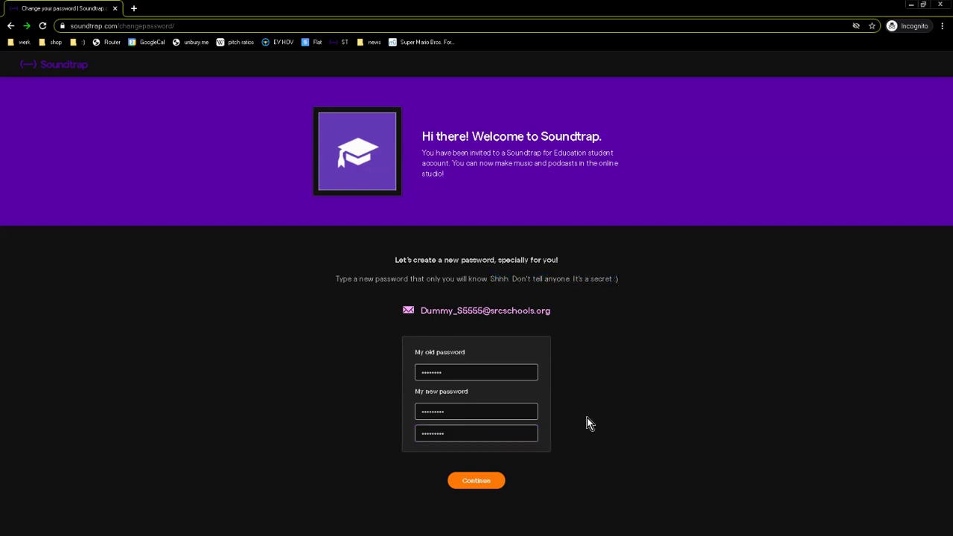
{"action": "left_click", "coordinate": [469, 484]}
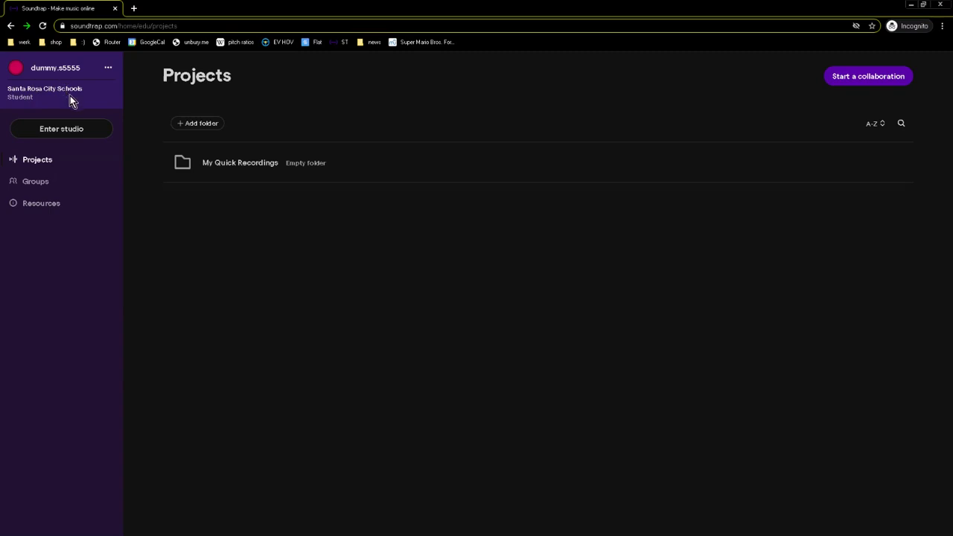
Show the Groups page listing '5th and 6th Grade Digital Music' membership.
{"action": "left_click", "coordinate": [36, 183]}
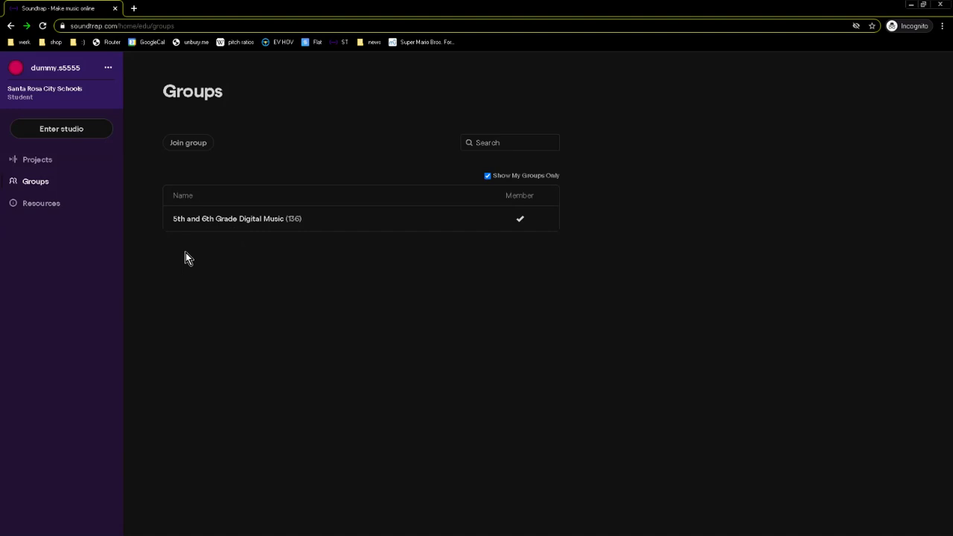
Browse the Tutorials videos on the Resources page.
{"action": "left_click", "coordinate": [51, 206]}
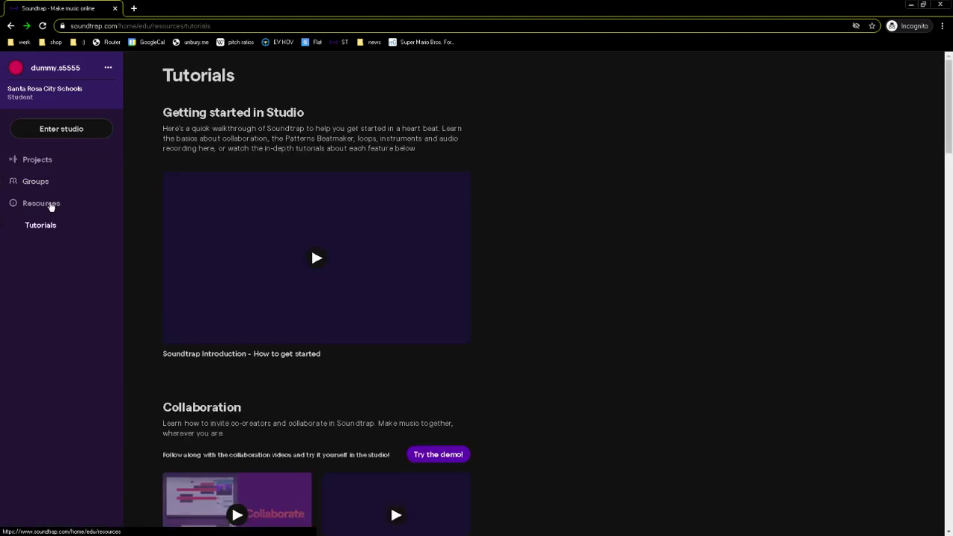
{"action": "scroll", "coordinate": [549, 291], "scroll_direction": "down", "scroll_amount": 3}
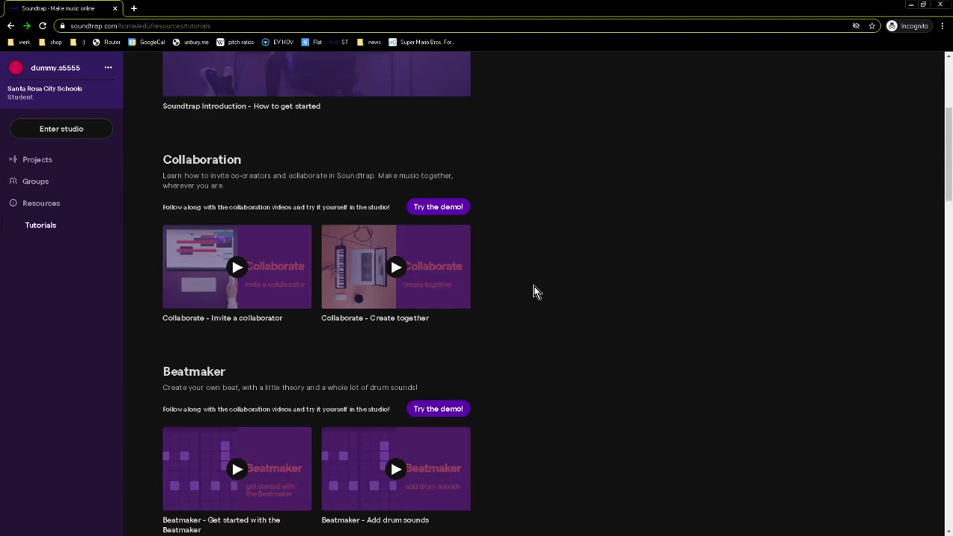
{"action": "scroll", "coordinate": [533, 292], "scroll_direction": "down", "scroll_amount": 5}
{"action": "scroll", "coordinate": [531, 290], "scroll_direction": "down", "scroll_amount": 6}
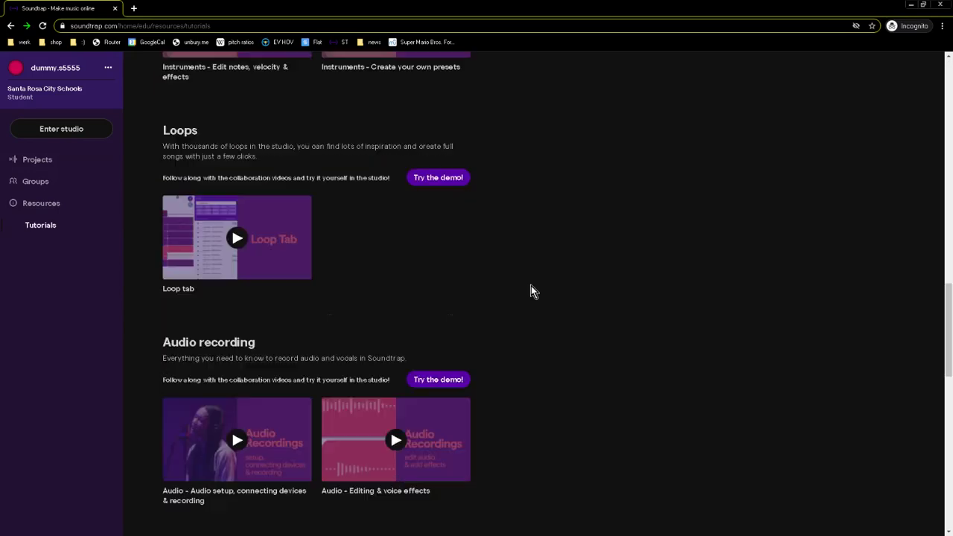
{"action": "scroll", "coordinate": [529, 289], "scroll_direction": "up", "scroll_amount": 14}
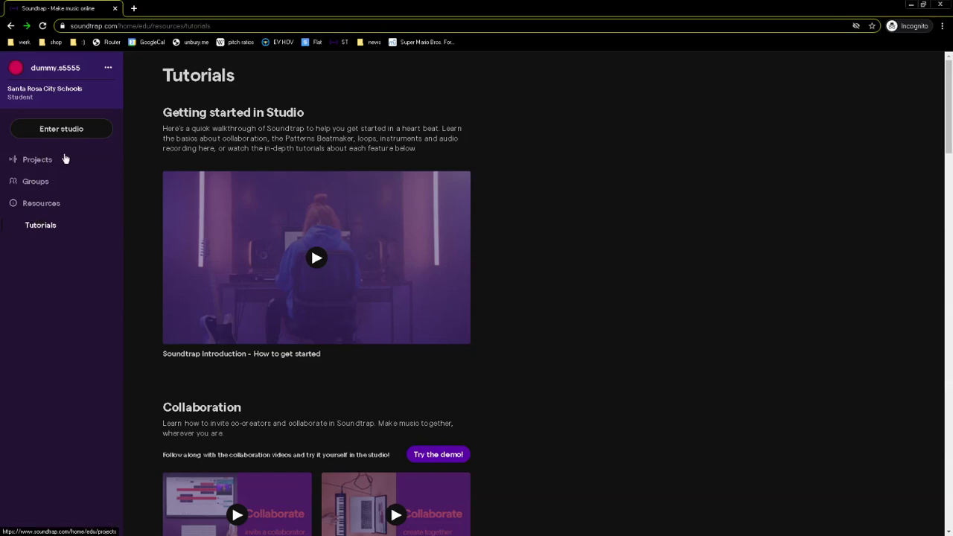
Return to the Projects page after opening and closing the account menu.
{"action": "left_click", "coordinate": [108, 68]}
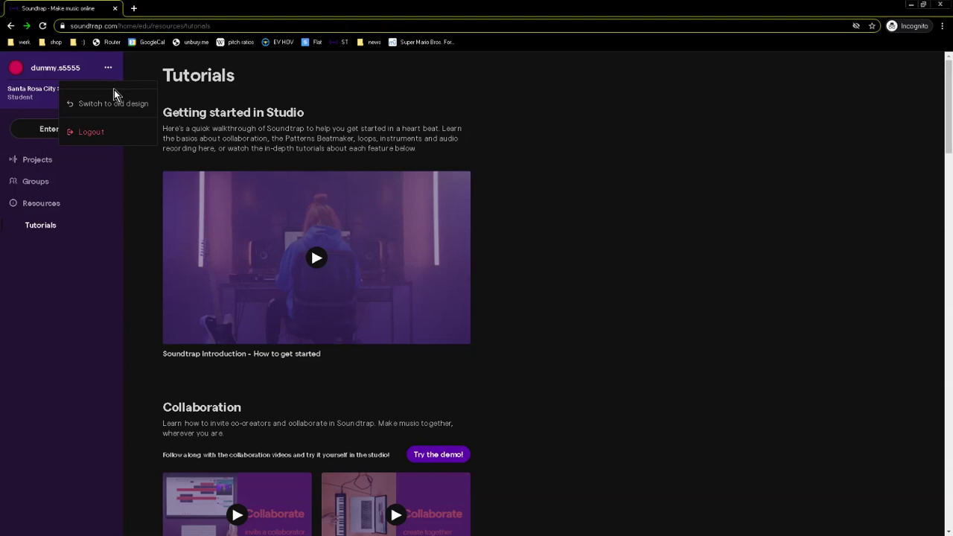
{"action": "left_click", "coordinate": [223, 94]}
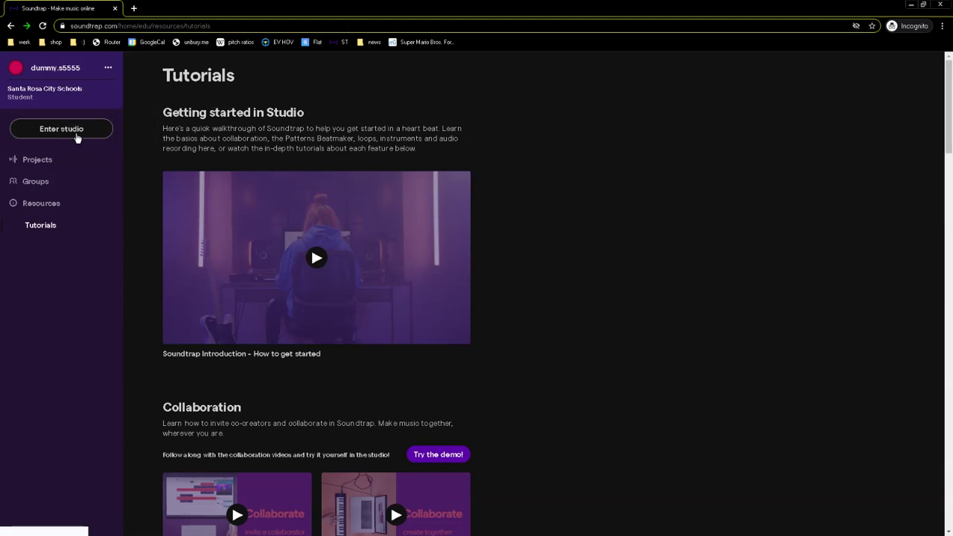
{"action": "left_click", "coordinate": [54, 161]}
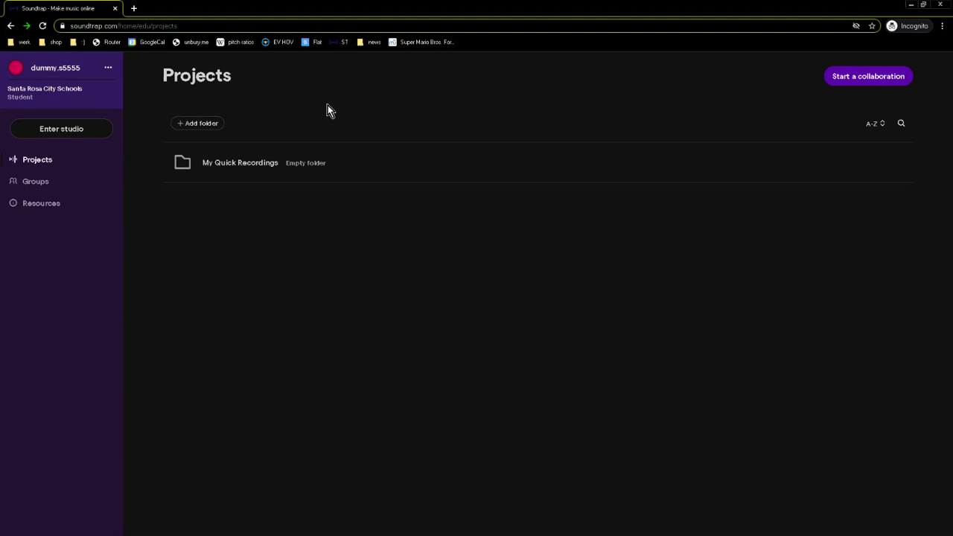
In the Classroom window, go to Classwork and open Project 01 - Loops and Tempo.
{"action": "key", "text": "alt+Tab"}
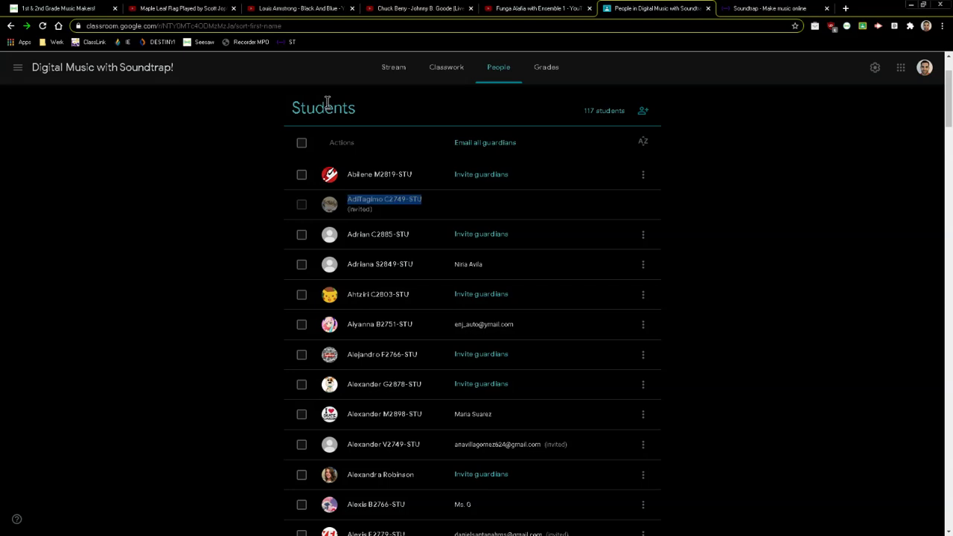
{"action": "left_click", "coordinate": [453, 70]}
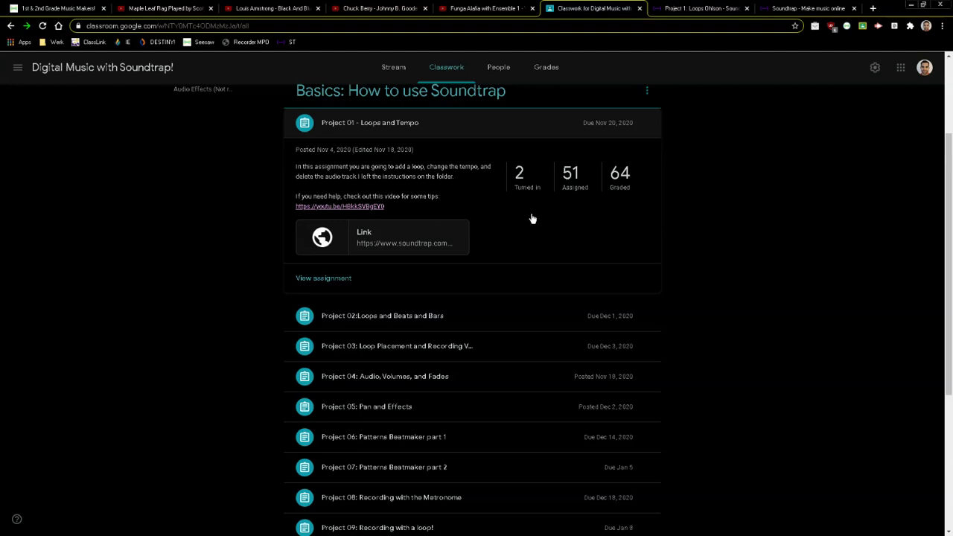
Delete the project's empty second Mic track and save the project.
{"action": "left_click", "coordinate": [687, 9]}
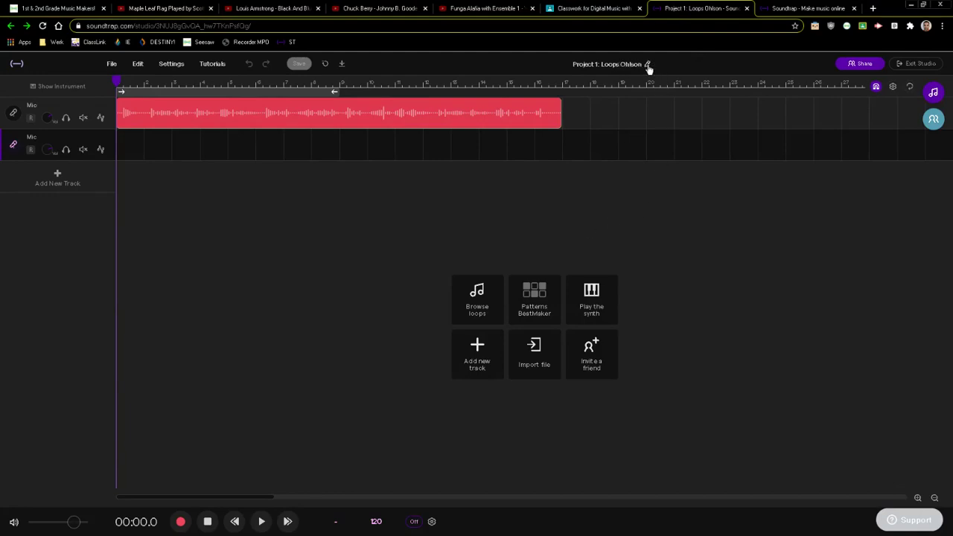
{"action": "left_click", "coordinate": [647, 66]}
{"action": "left_click", "coordinate": [553, 68]}
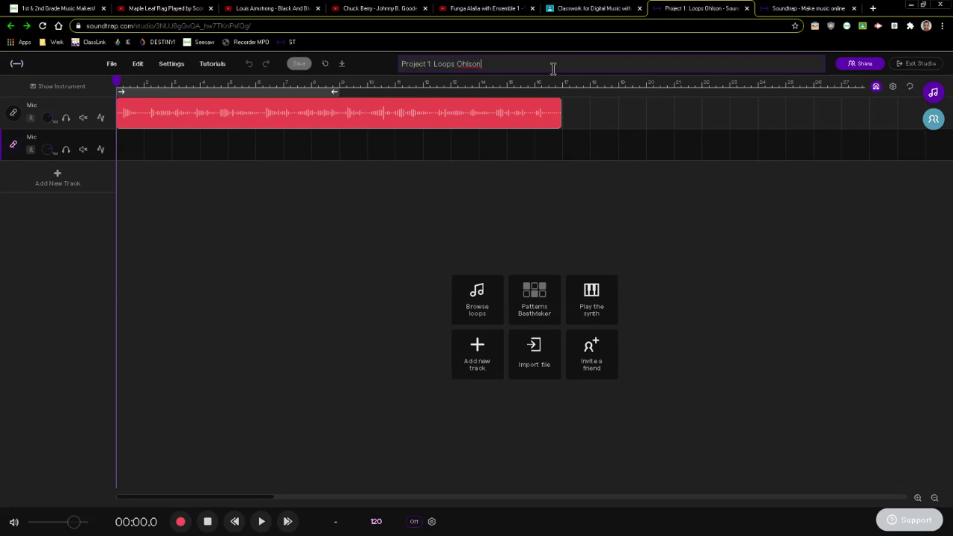
{"action": "left_click", "coordinate": [107, 138]}
{"action": "left_click", "coordinate": [153, 190]}
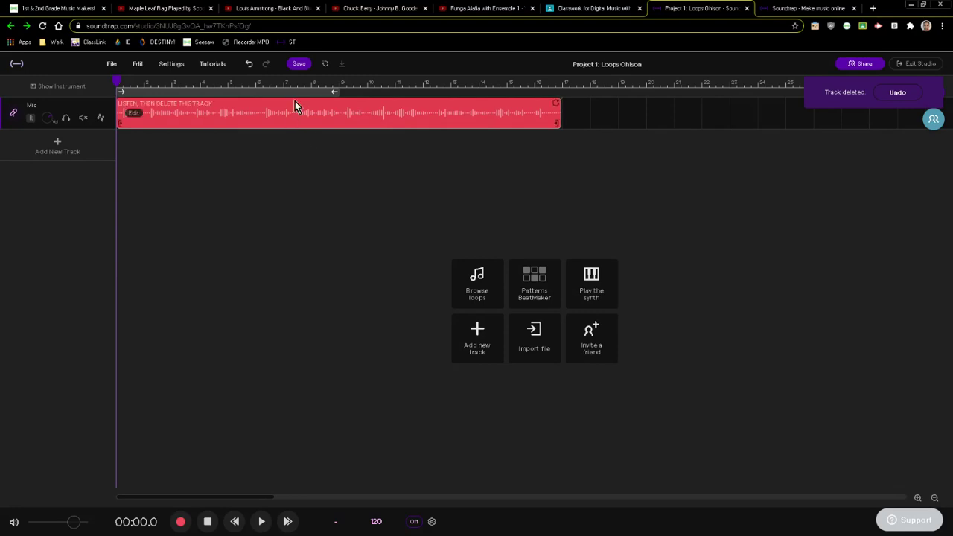
{"action": "left_click", "coordinate": [298, 63]}
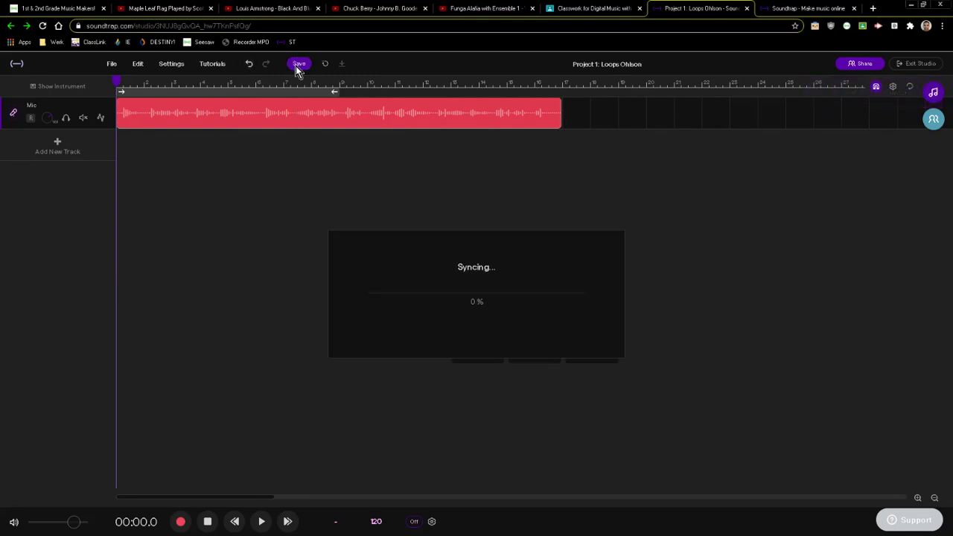
Retitle the project 'Project 1: Loops START' and save it.
{"action": "left_click", "coordinate": [645, 65]}
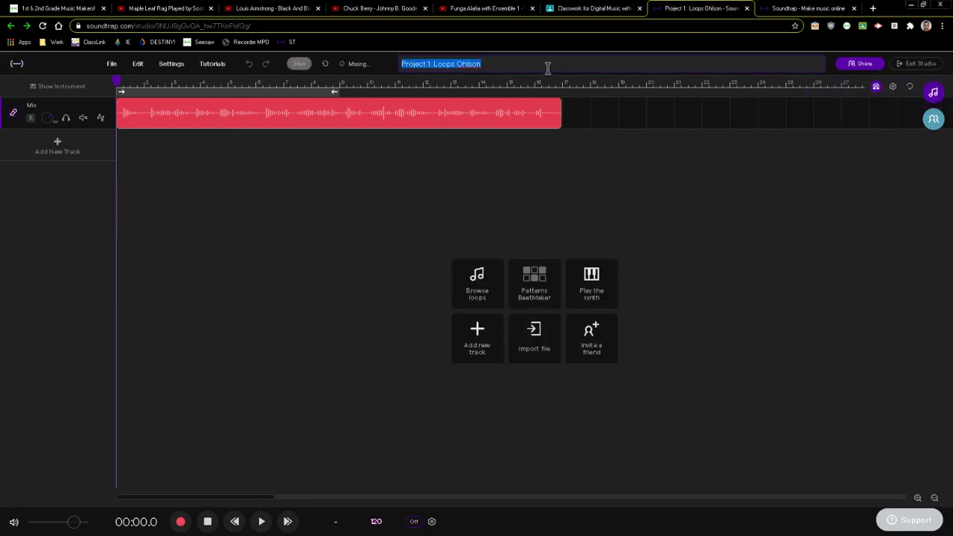
{"action": "left_click", "coordinate": [547, 67]}
{"action": "key", "text": "BackSpace"}
{"action": "key", "text": "BackSpace"}
{"action": "key", "text": "BackSpace"}
{"action": "key", "text": "BackSpace"}
{"action": "key", "text": "BackSpace"}
{"action": "key", "text": "BackSpace"}
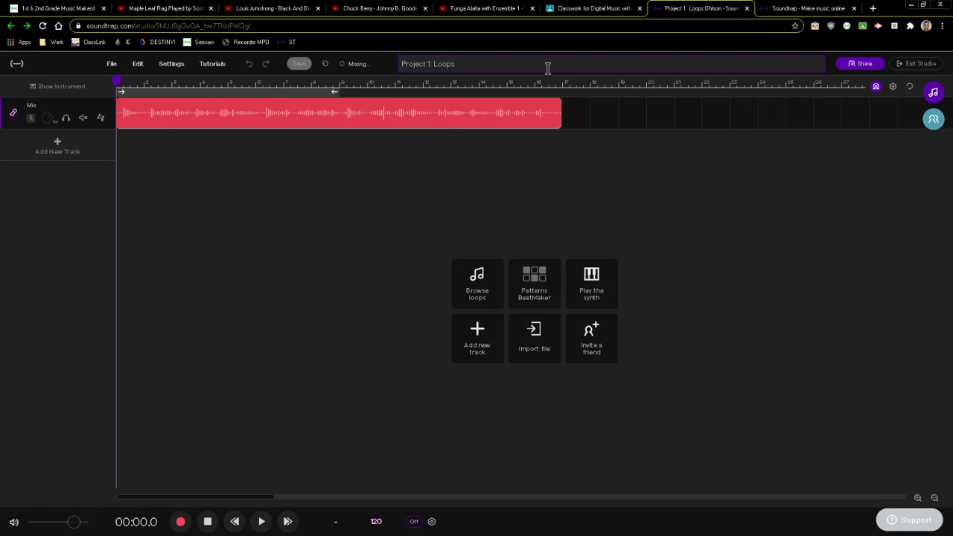
{"action": "type", "text": "START"}
{"action": "left_click", "coordinate": [638, 165]}
{"action": "left_click", "coordinate": [300, 64]}
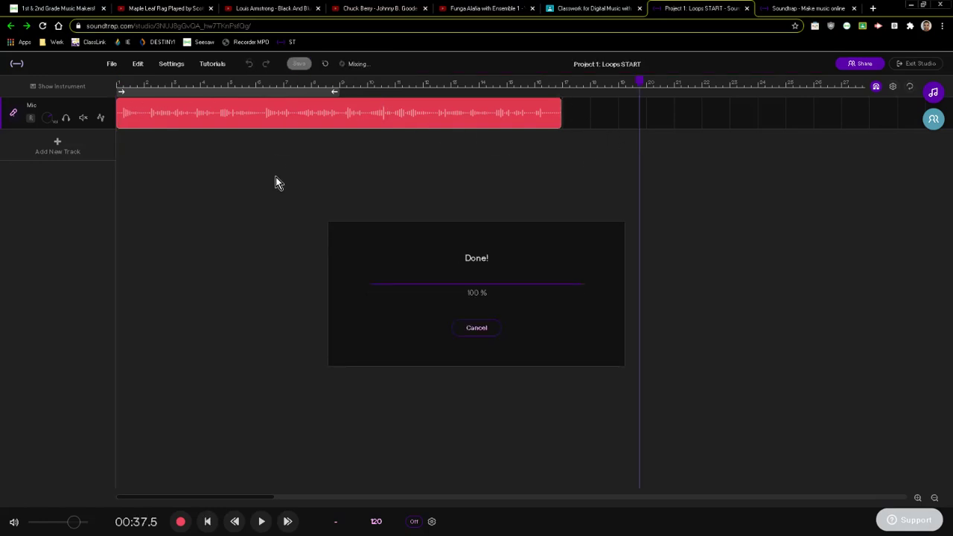